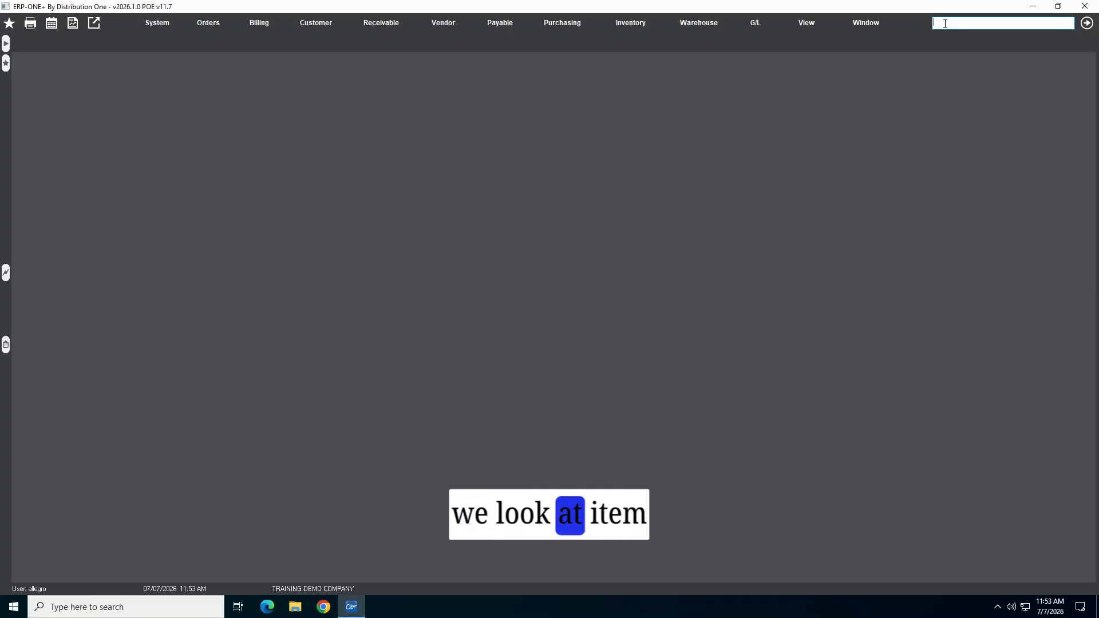
Open Item Master Maintenance and display its item profile fields.
{"action": "type", "text": "m"}
{"action": "key", "text": "Return"}
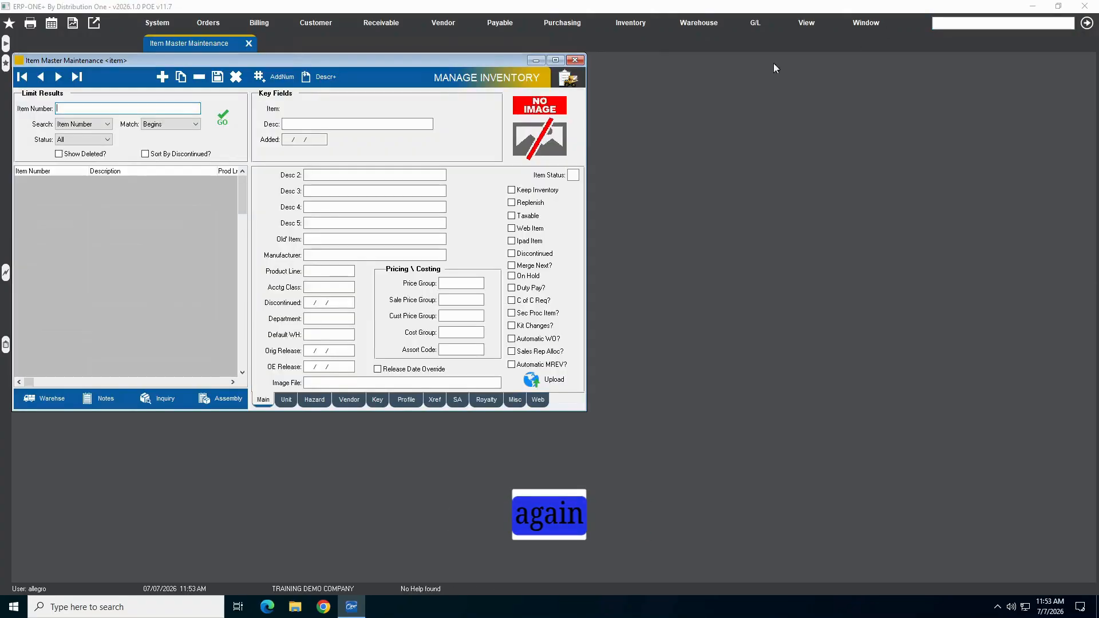
{"action": "left_click", "coordinate": [404, 401]}
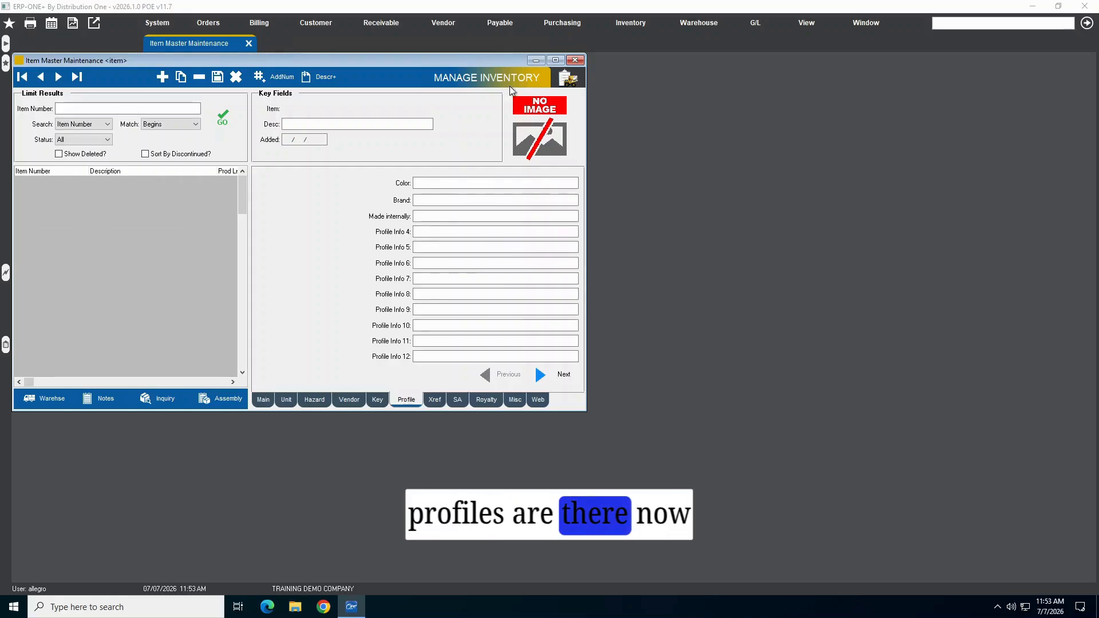
Open Profile Label Maintenance with run code syprof and load the labels for the Item profile program.
{"action": "left_click", "coordinate": [937, 23]}
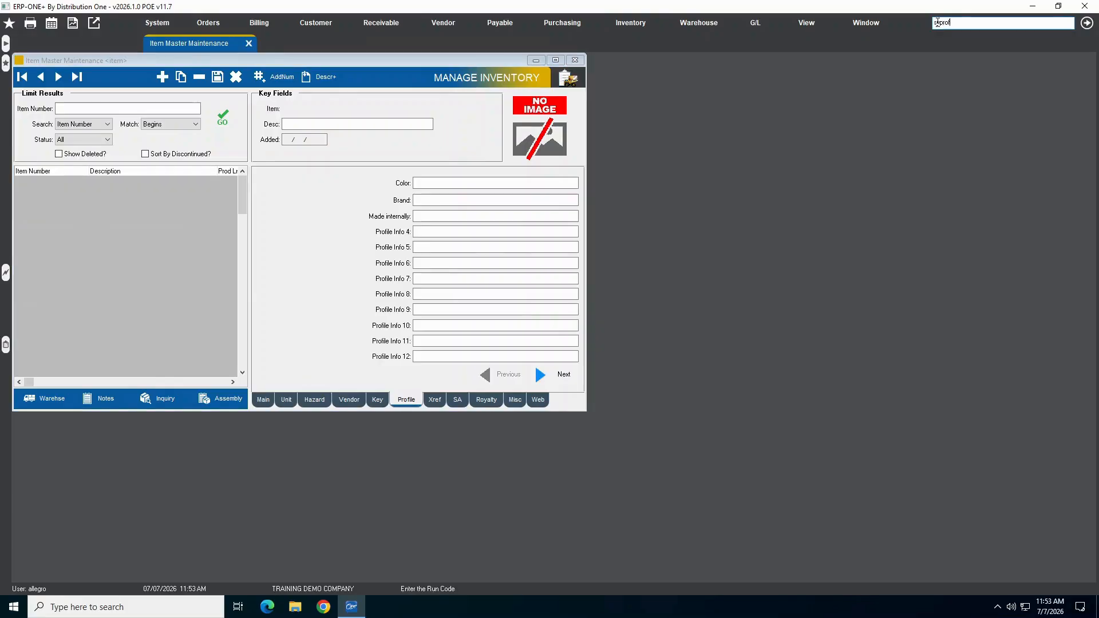
{"action": "type", "text": "syprof"}
{"action": "key", "text": "Return"}
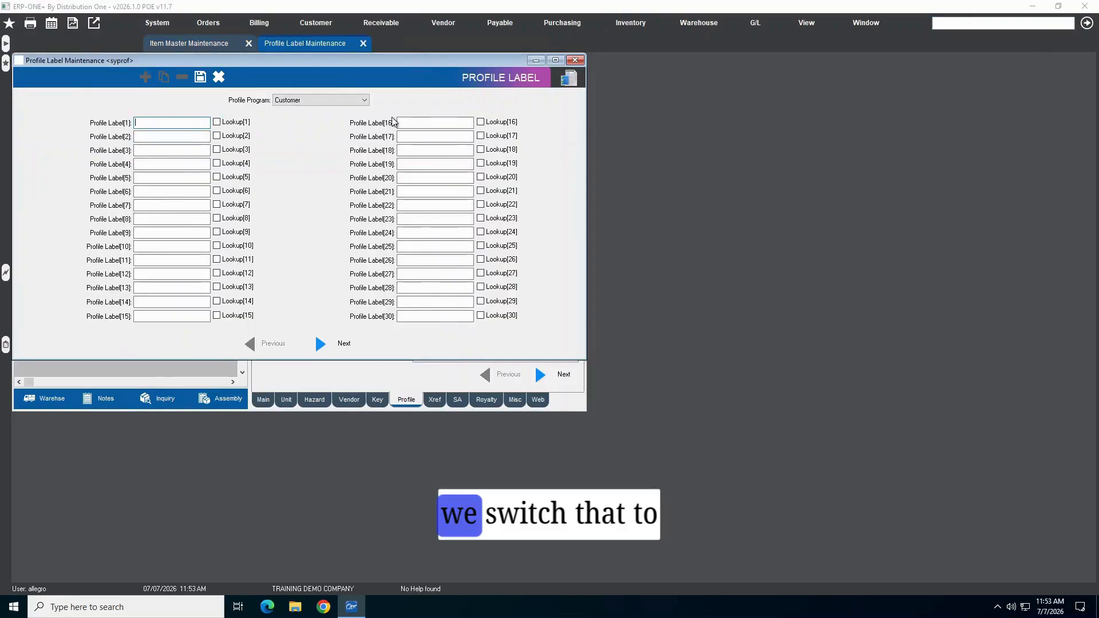
{"action": "left_click", "coordinate": [312, 100]}
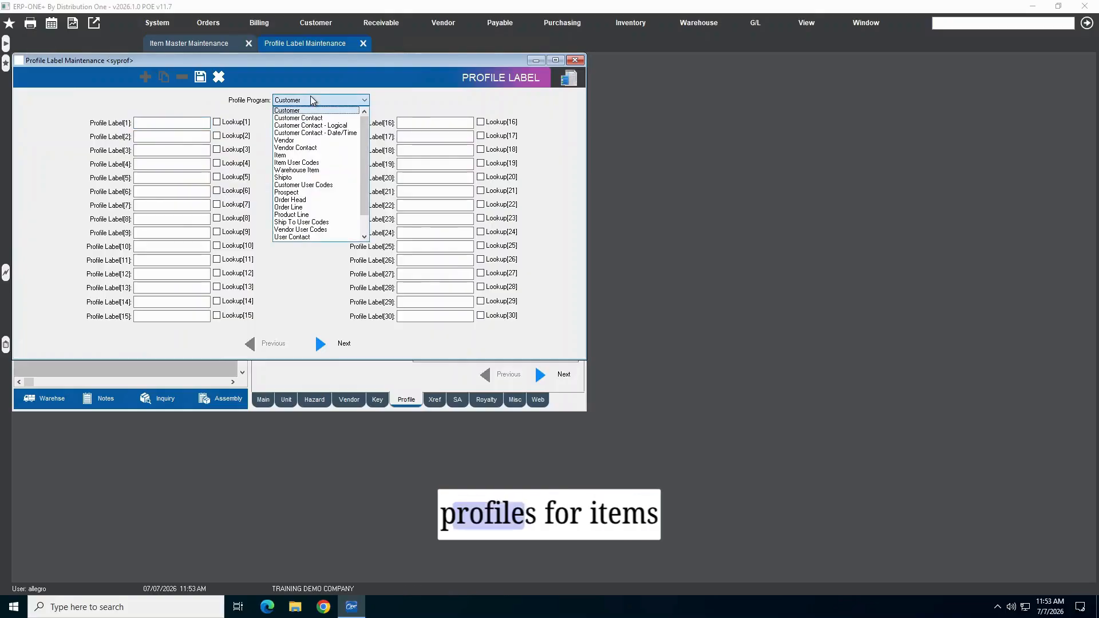
{"action": "left_click", "coordinate": [290, 155]}
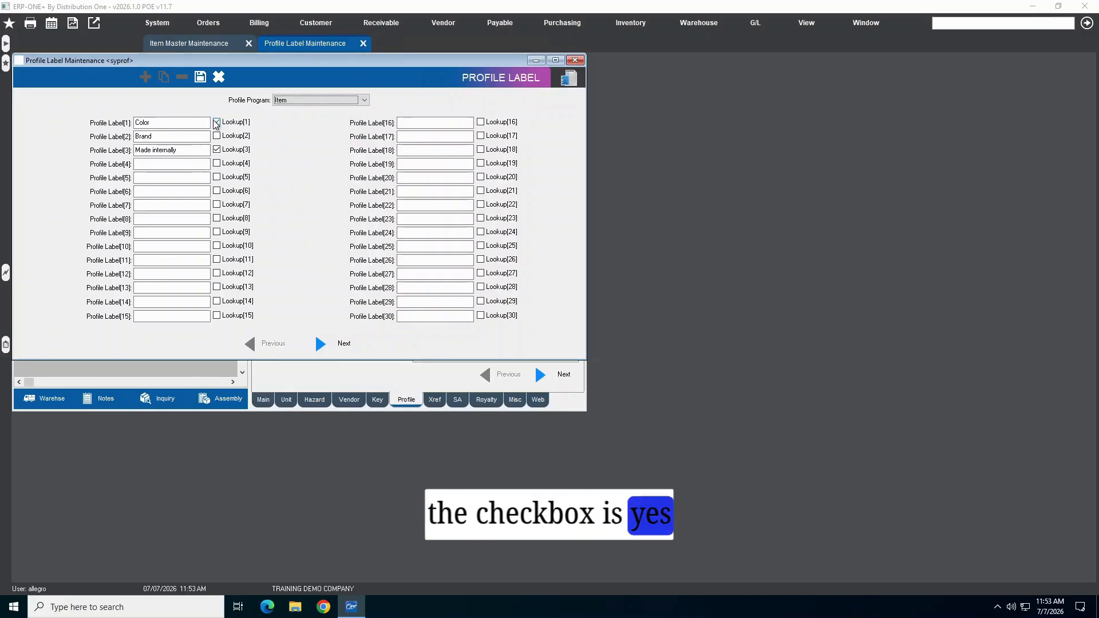
Disable the lookup for the Color profile label, save the labels, and close both maintenance windows.
{"action": "left_click", "coordinate": [217, 149]}
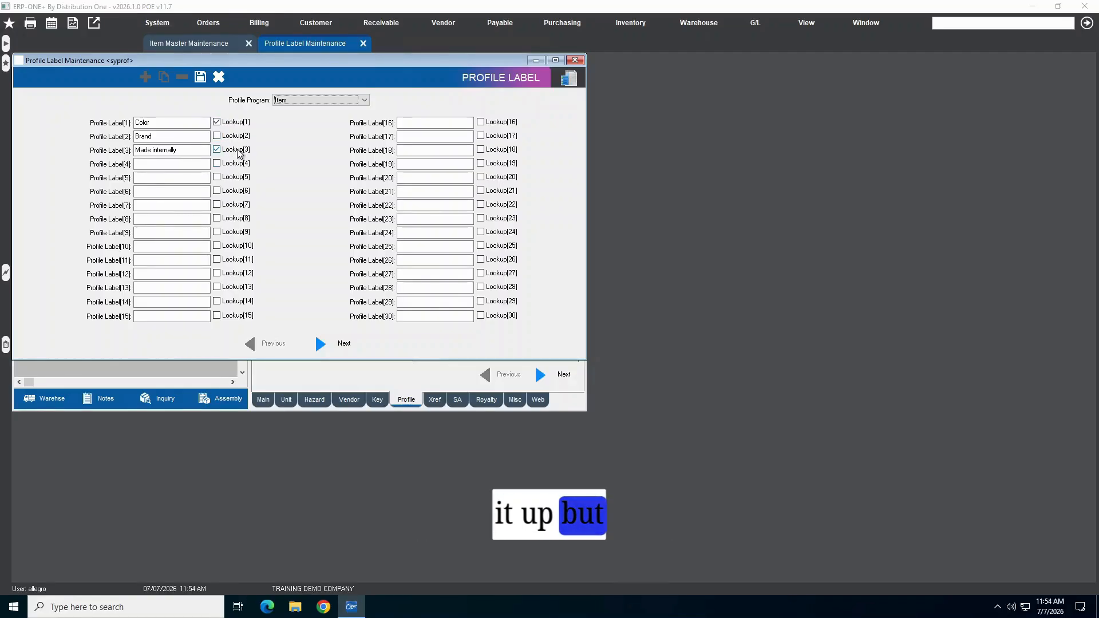
{"action": "left_click", "coordinate": [217, 122]}
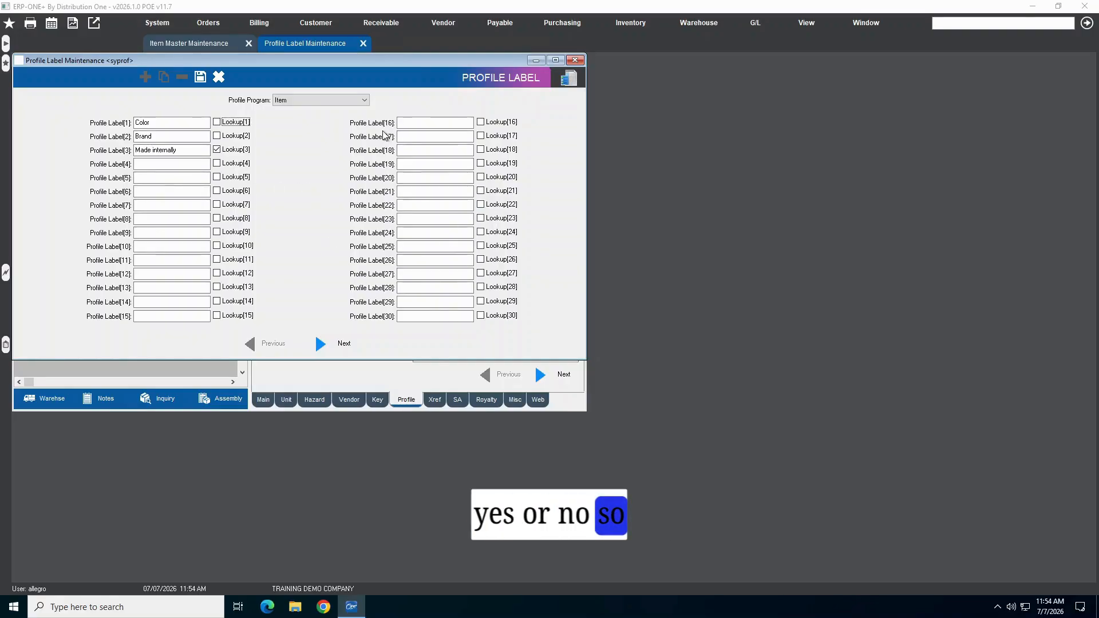
{"action": "left_click", "coordinate": [201, 77]}
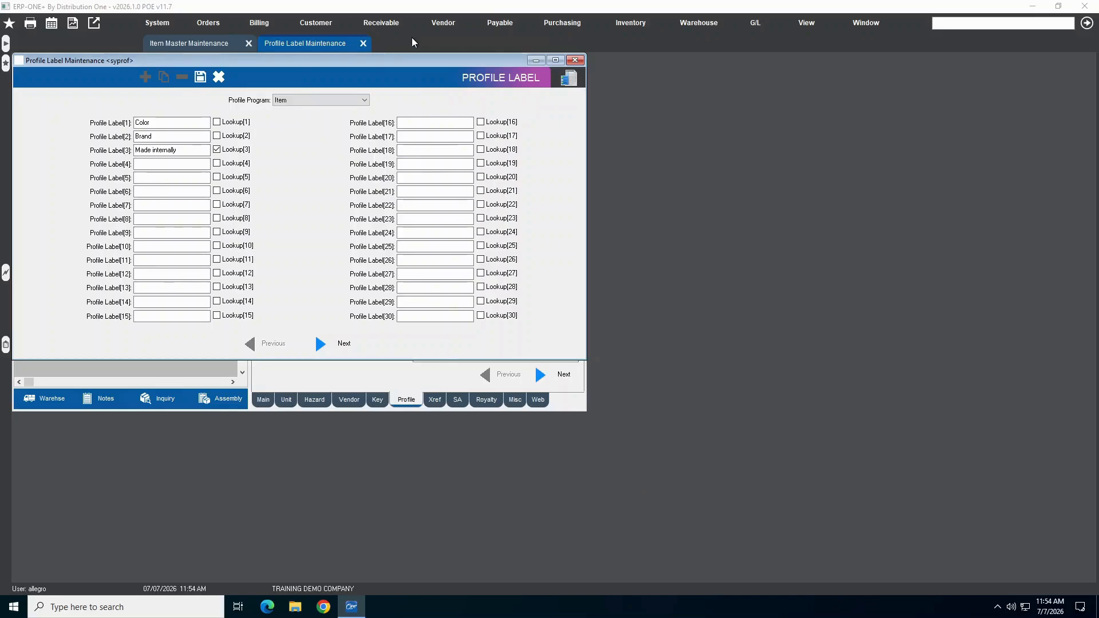
{"action": "left_click", "coordinate": [575, 60]}
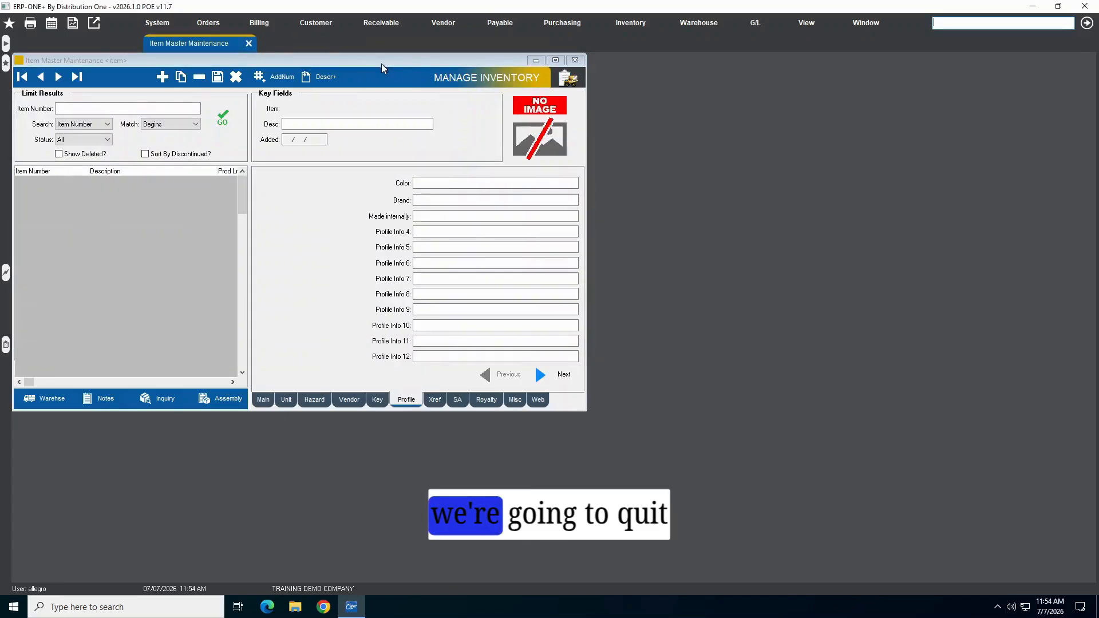
{"action": "left_click", "coordinate": [248, 42]}
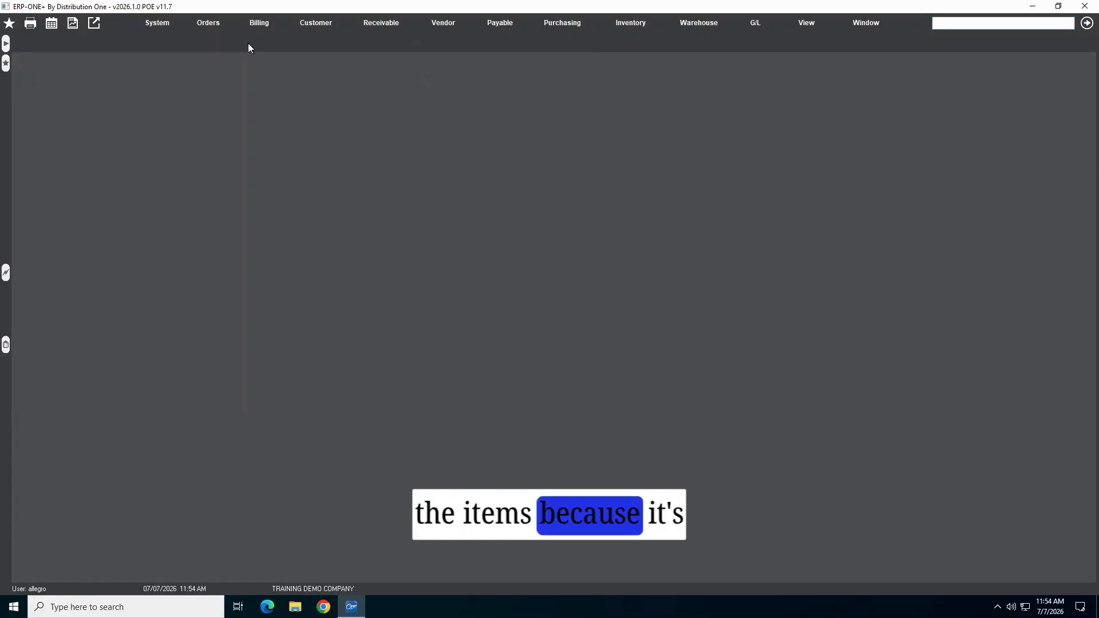
Open the code maintenance for item profile field 3 using run code itpf3.
{"action": "left_click", "coordinate": [939, 21]}
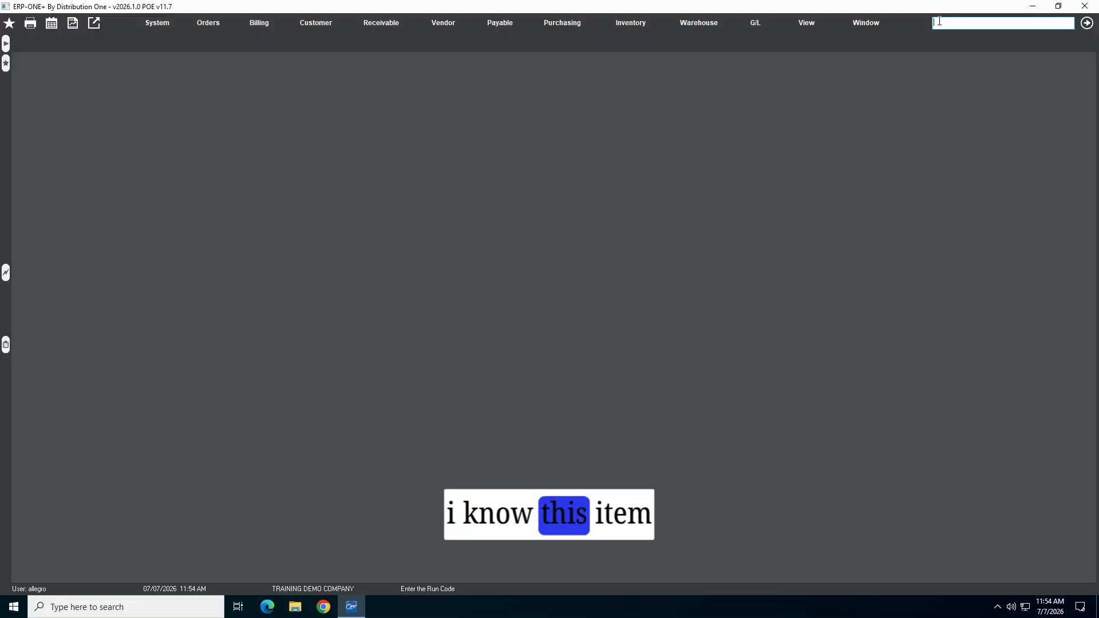
{"action": "type", "text": "i"}
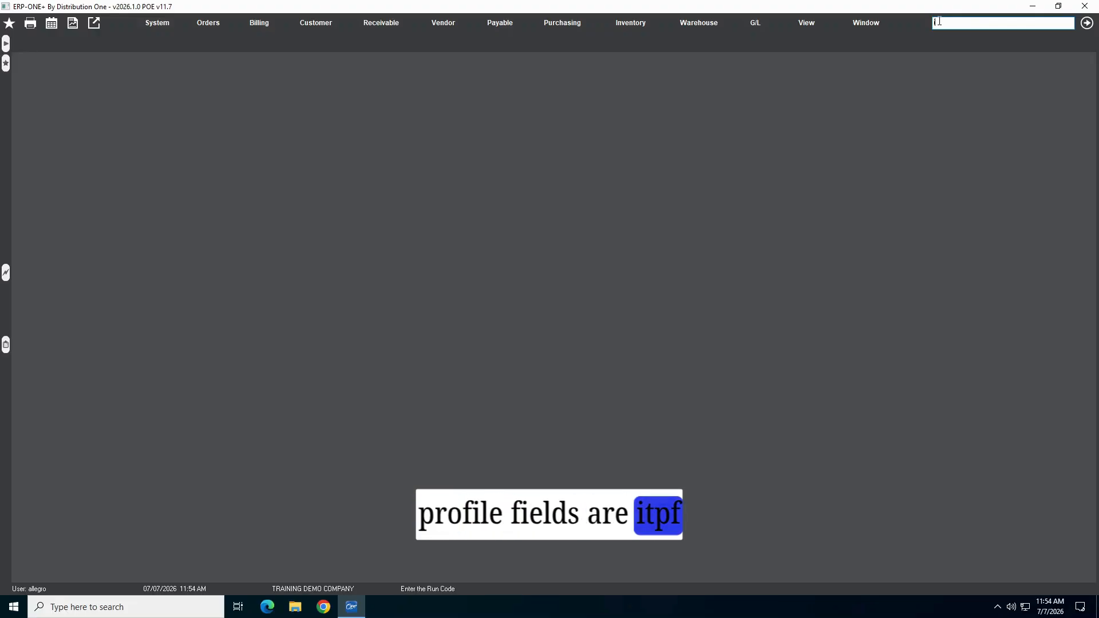
{"action": "type", "text": "tpf3"}
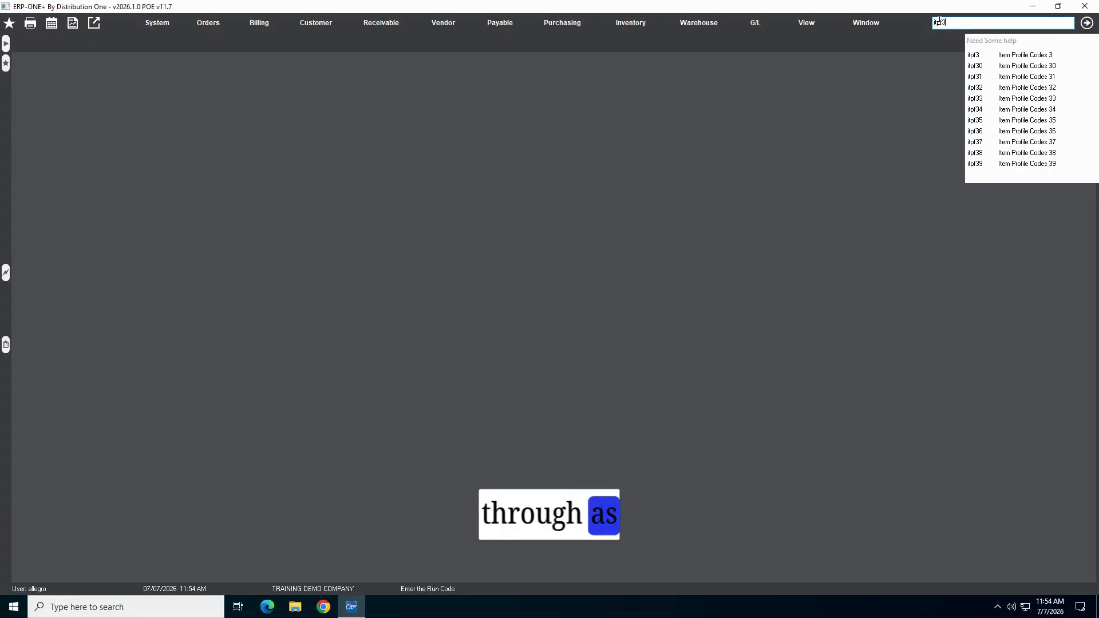
{"action": "left_click", "coordinate": [971, 57]}
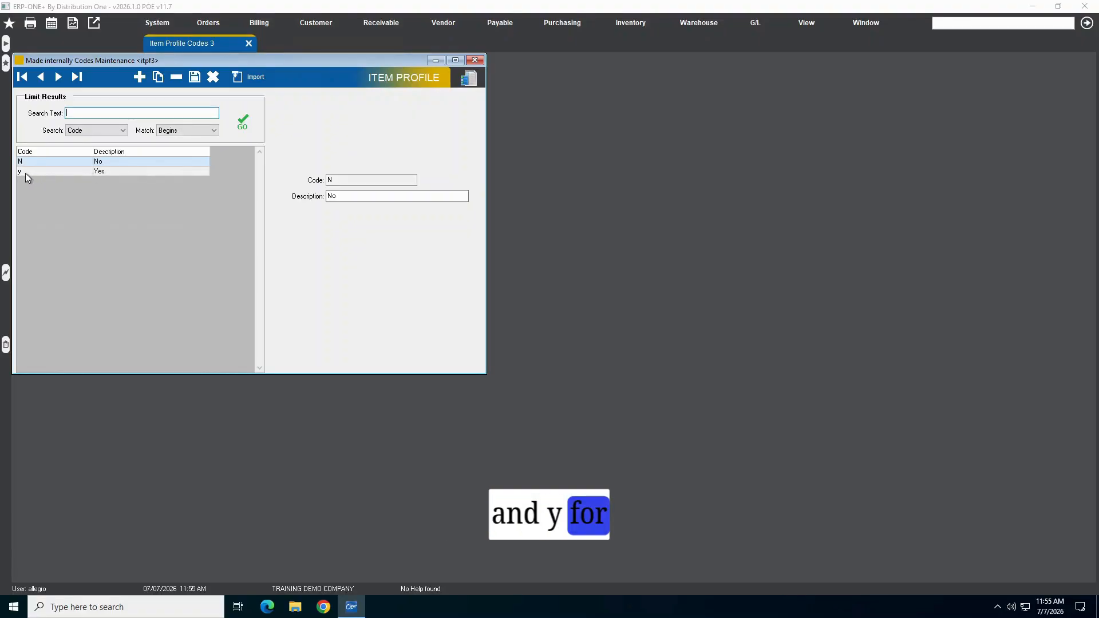
Change the description of code N to "No - not made iternally" and close the code maintenance with the change saved.
{"action": "left_click", "coordinate": [344, 194]}
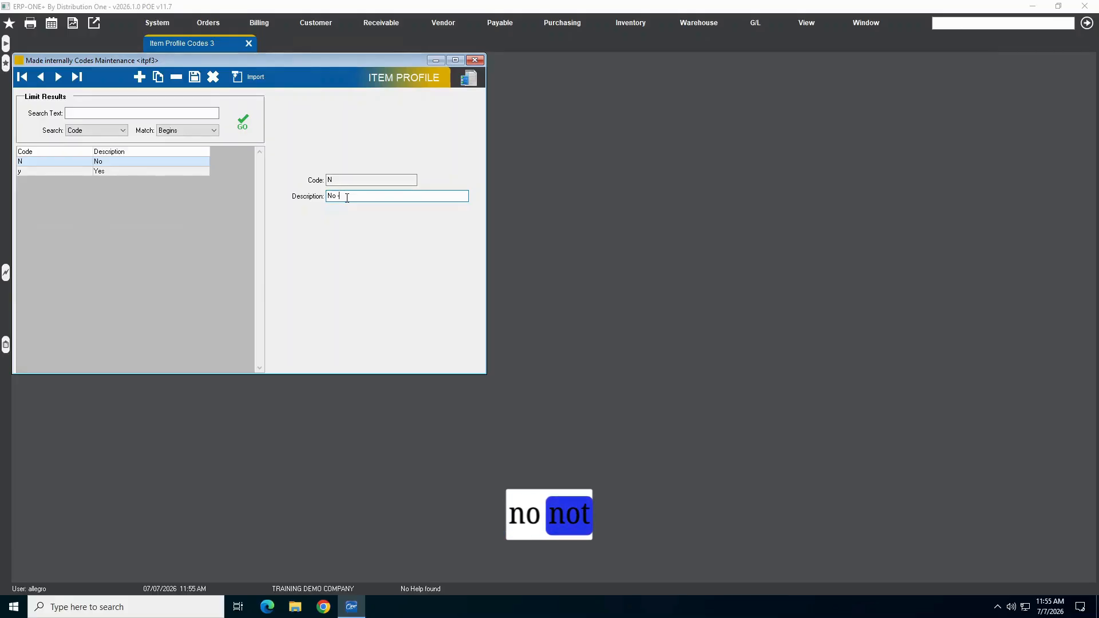
{"action": "type", "text": "- not mad"}
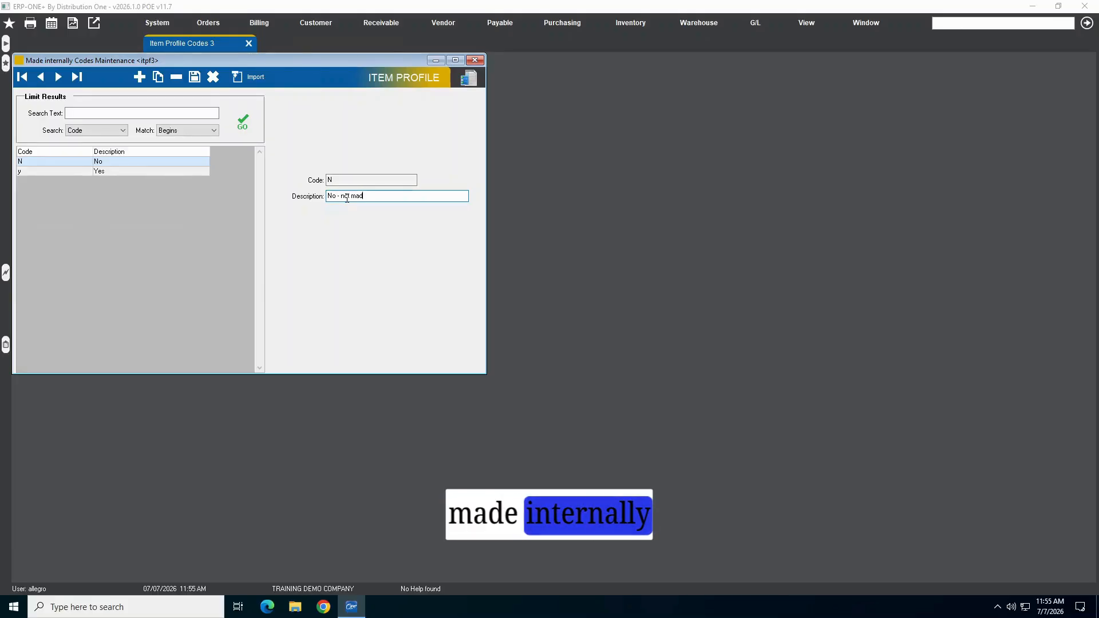
{"action": "type", "text": "e i"}
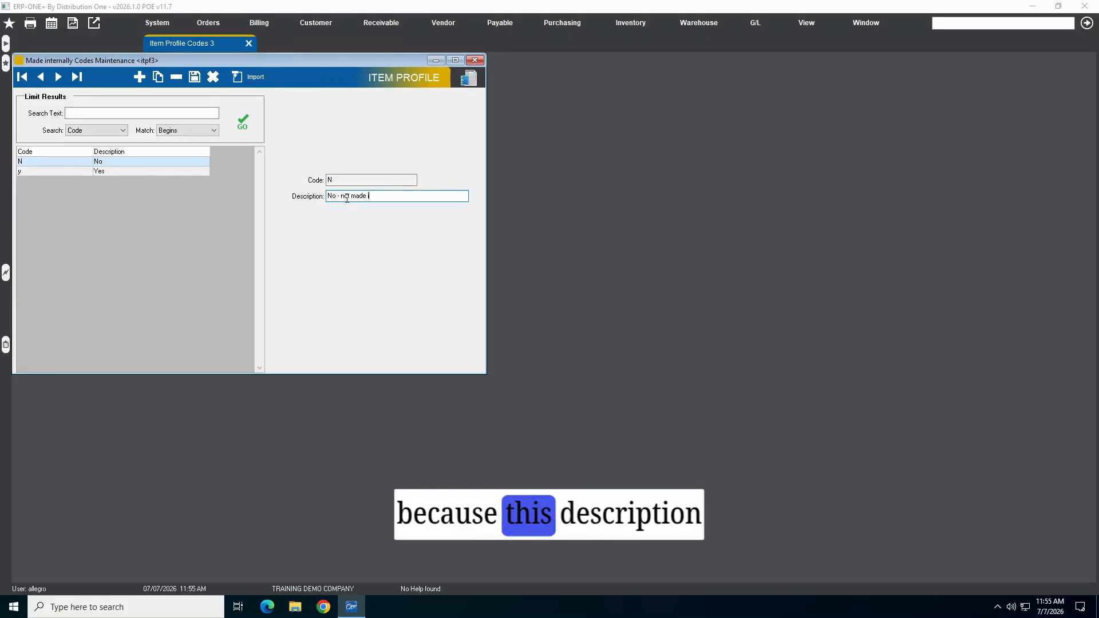
{"action": "type", "text": "ternally"}
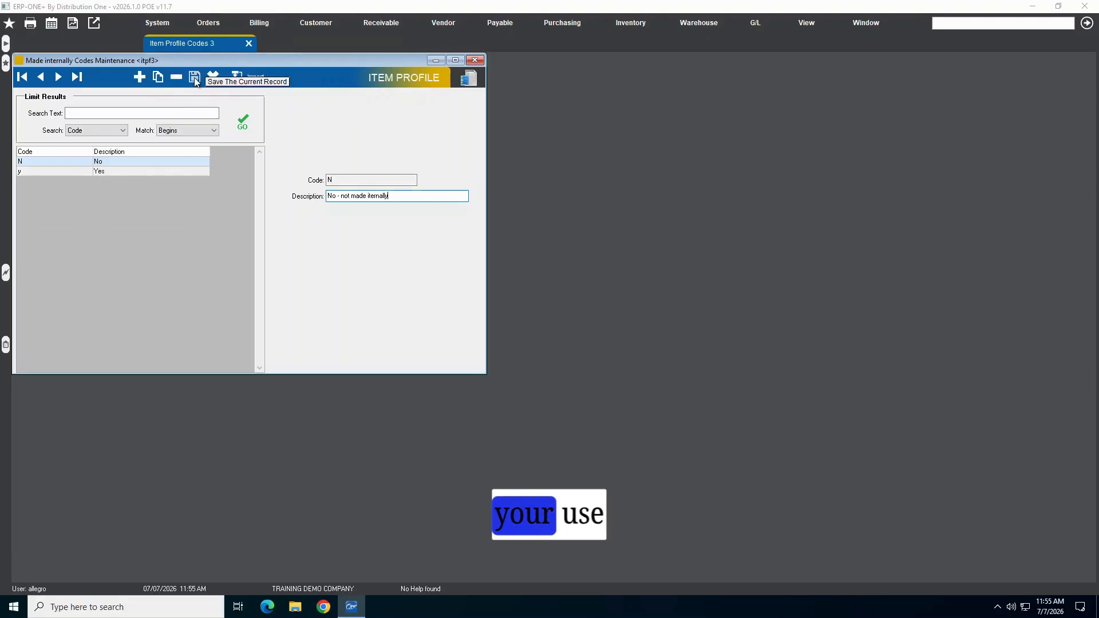
{"action": "left_click", "coordinate": [476, 60]}
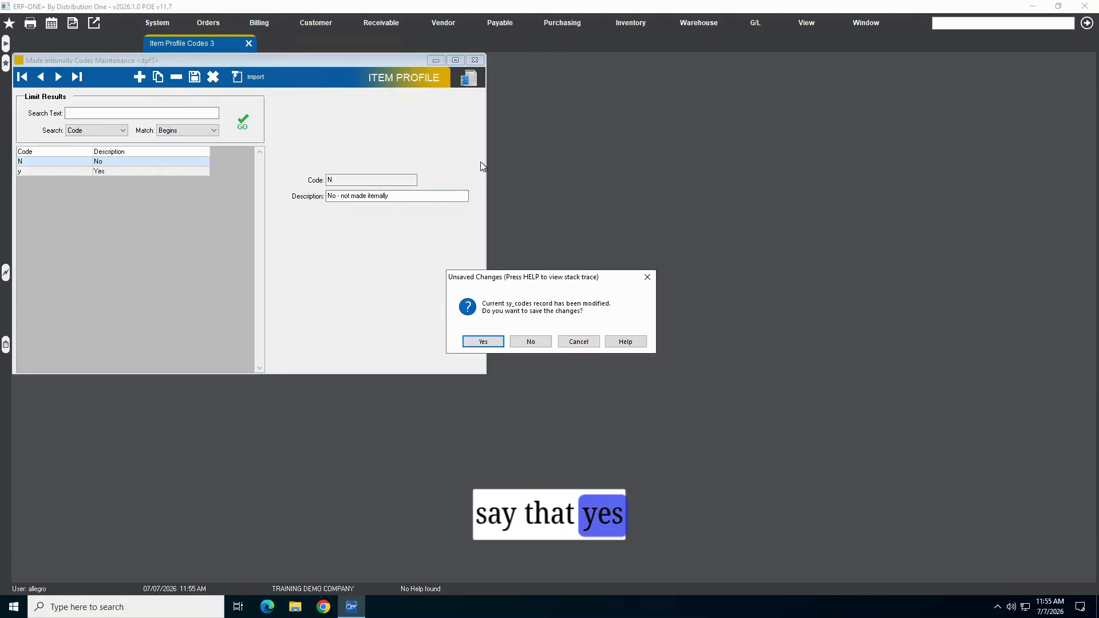
{"action": "left_click", "coordinate": [484, 341]}
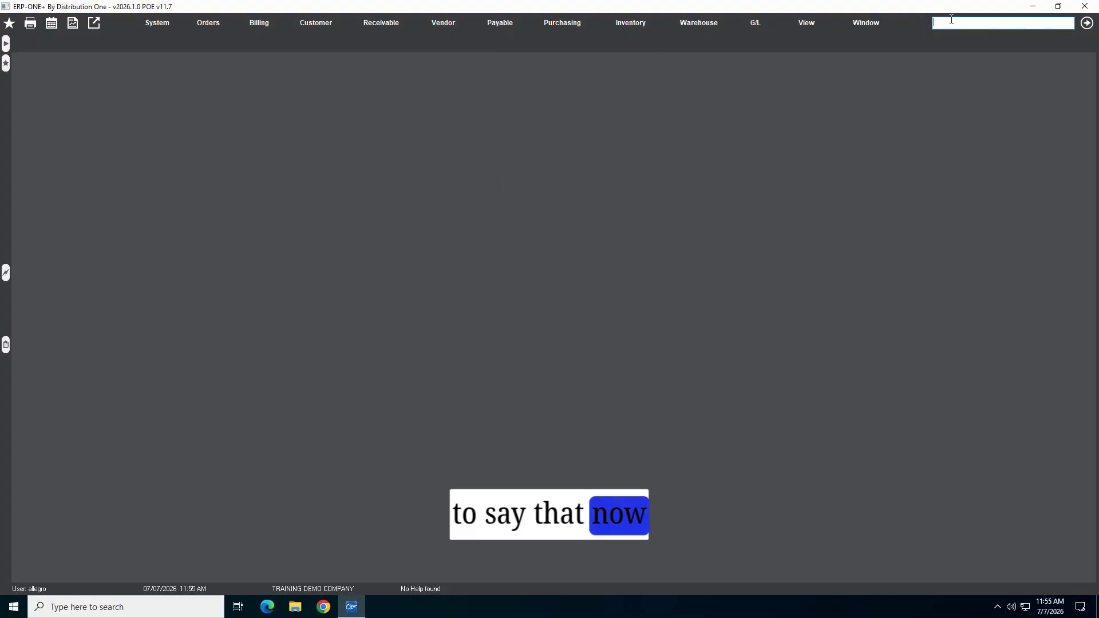
Reopen the profile fields in Item Master Maintenance and enter "some bren value" as the Brand.
{"action": "type", "text": "item"}
{"action": "key", "text": "Return"}
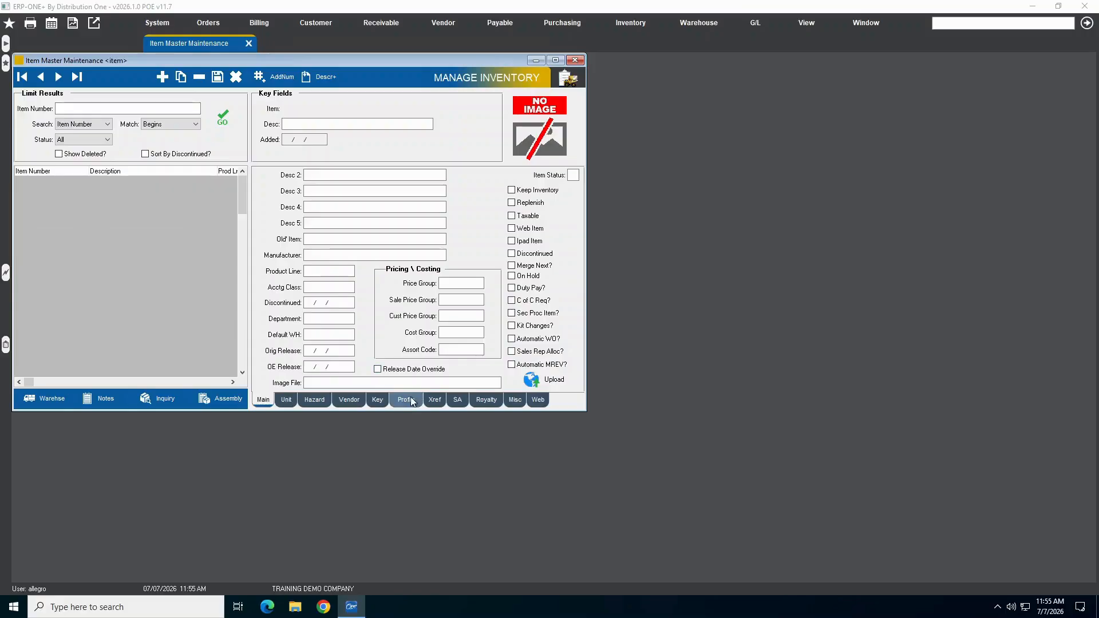
{"action": "left_click", "coordinate": [411, 400]}
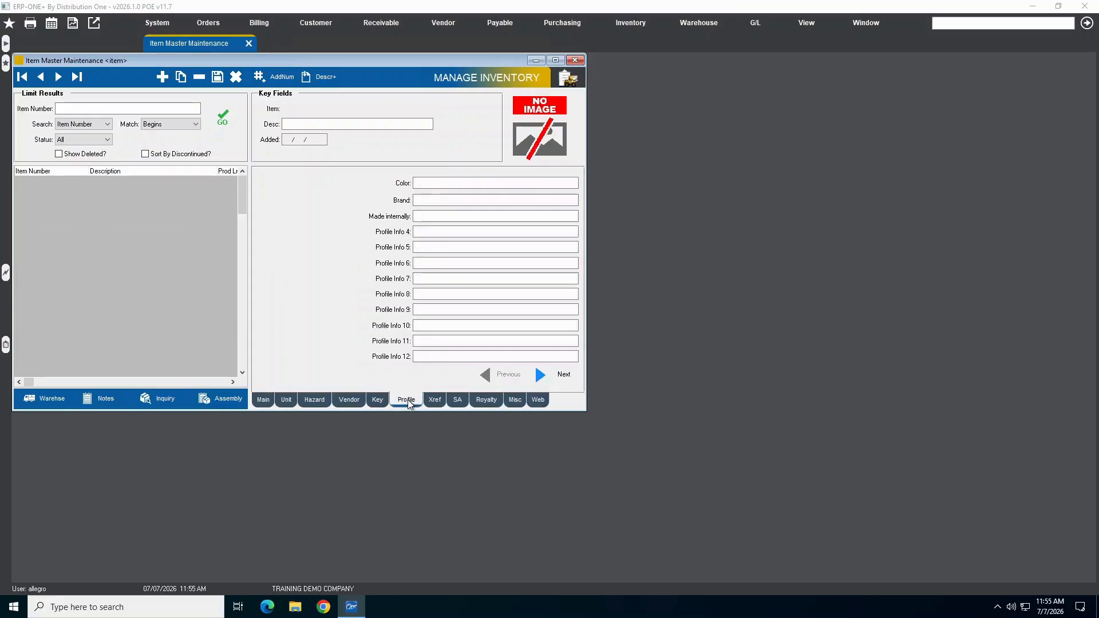
{"action": "left_click", "coordinate": [421, 199]}
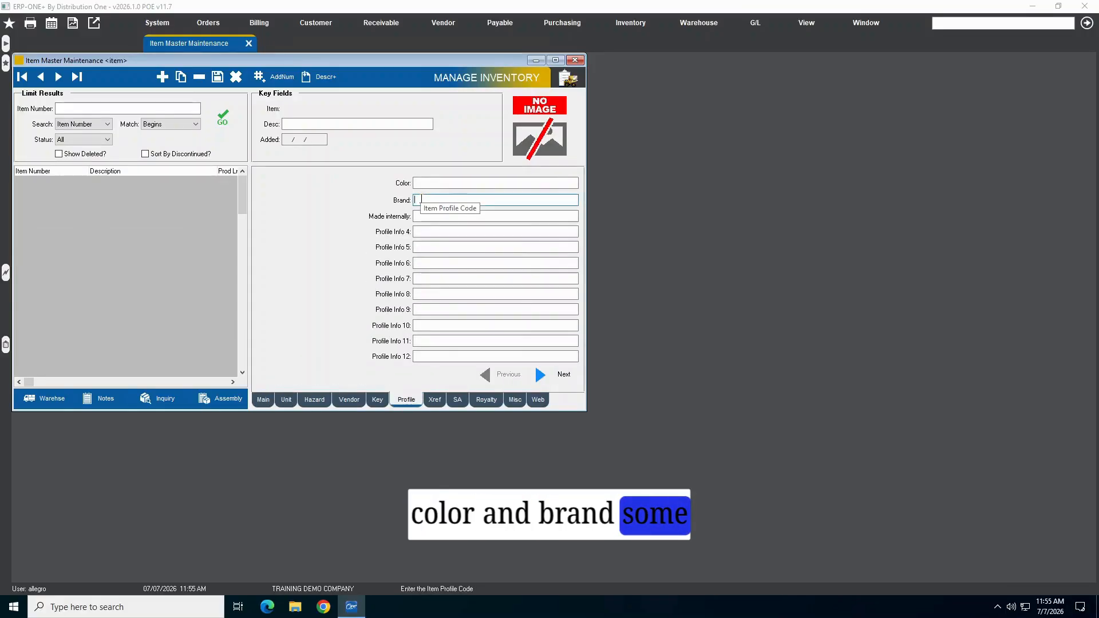
{"action": "type", "text": "some br"}
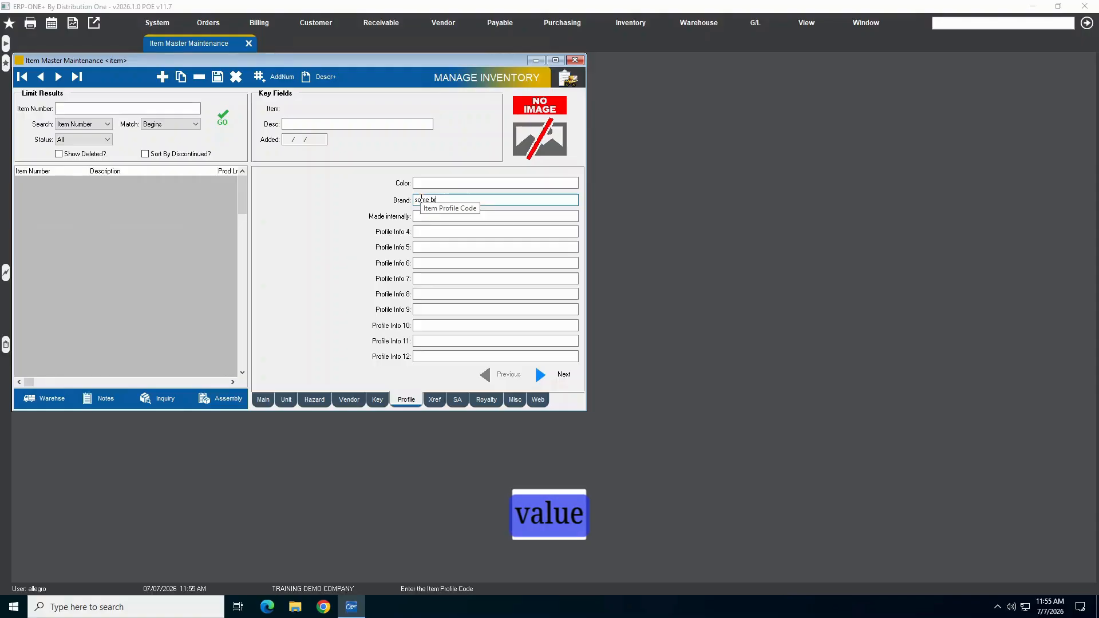
{"action": "type", "text": "en value"}
{"action": "key", "text": "Tab"}
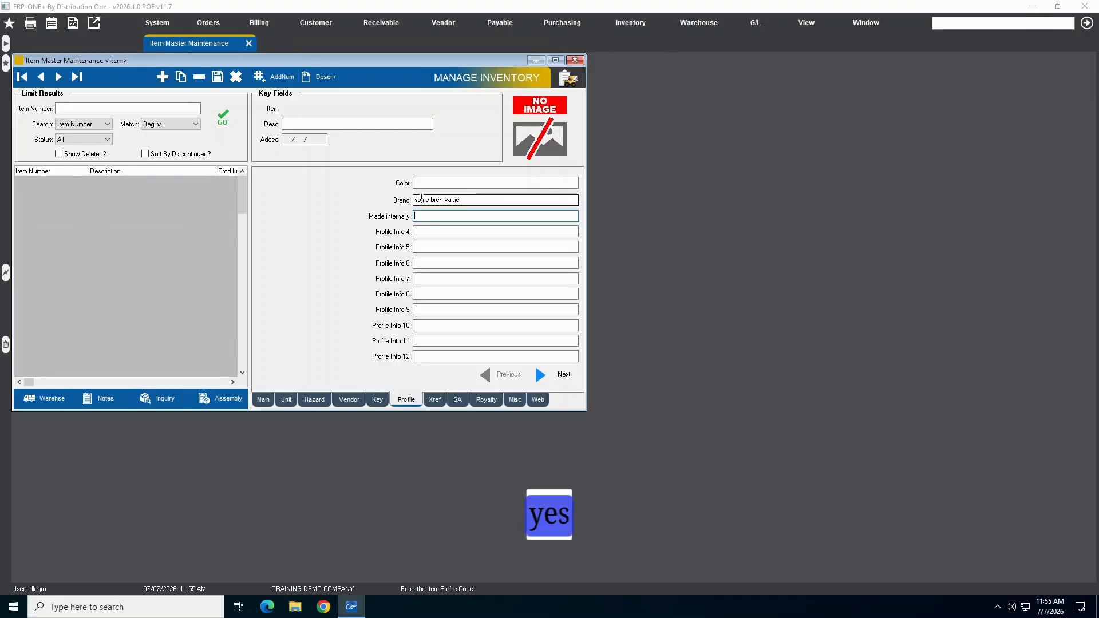
Try "yes" as the Made internally code, and replace it with Y.
{"action": "key", "text": "Tab"}
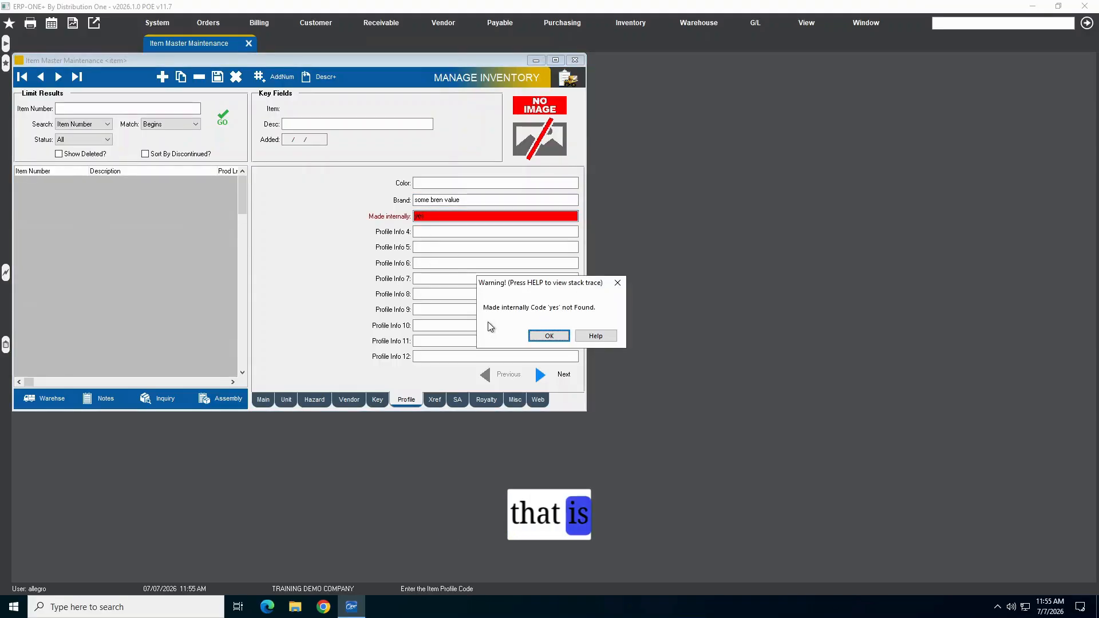
{"action": "left_click", "coordinate": [547, 336]}
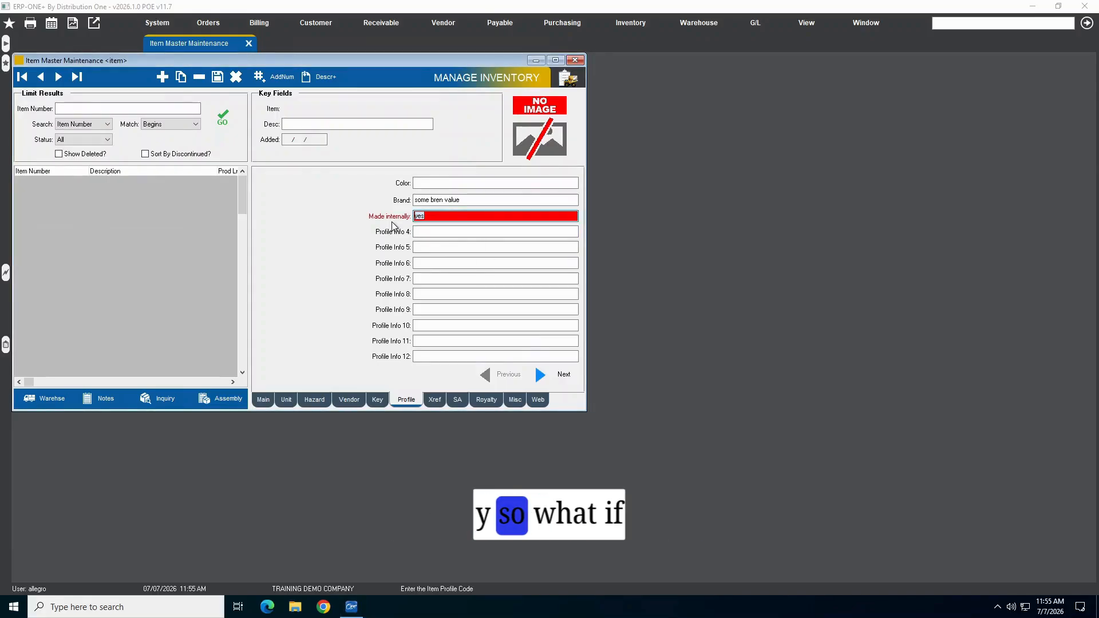
{"action": "type", "text": "Y"}
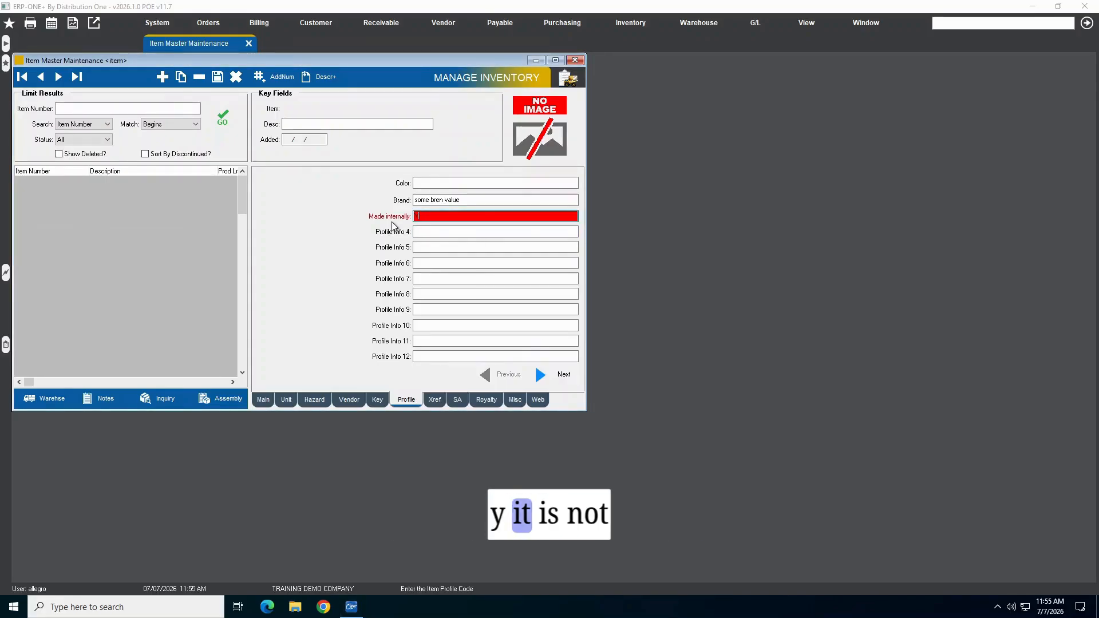
{"action": "key", "text": "Tab"}
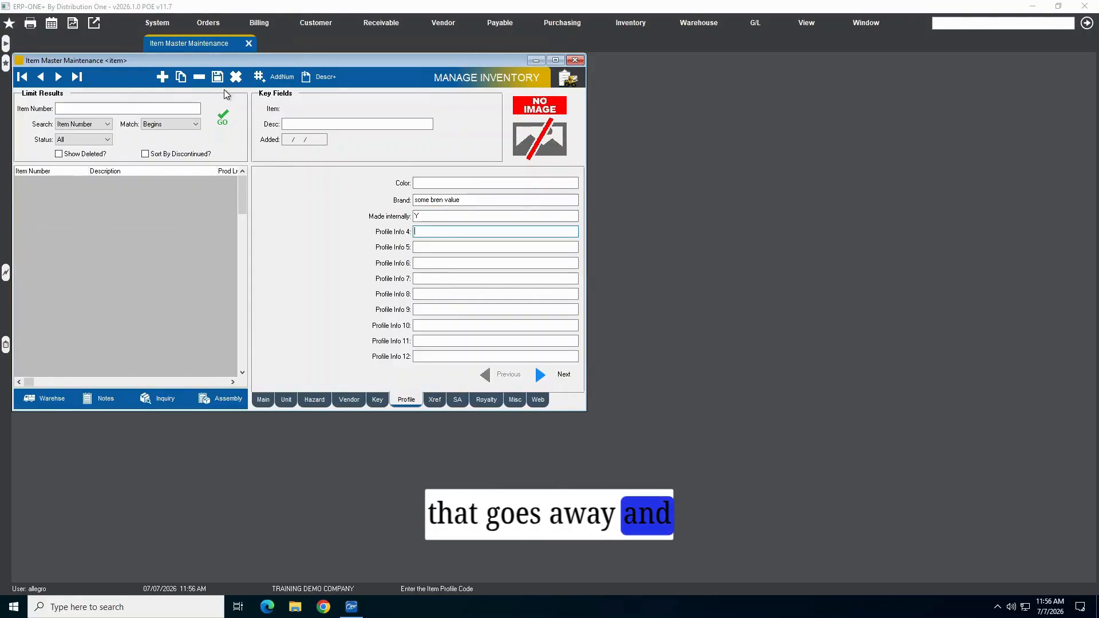
Look up the valid codes for the Made internally field and close the lookup without choosing one.
{"action": "left_click", "coordinate": [424, 215]}
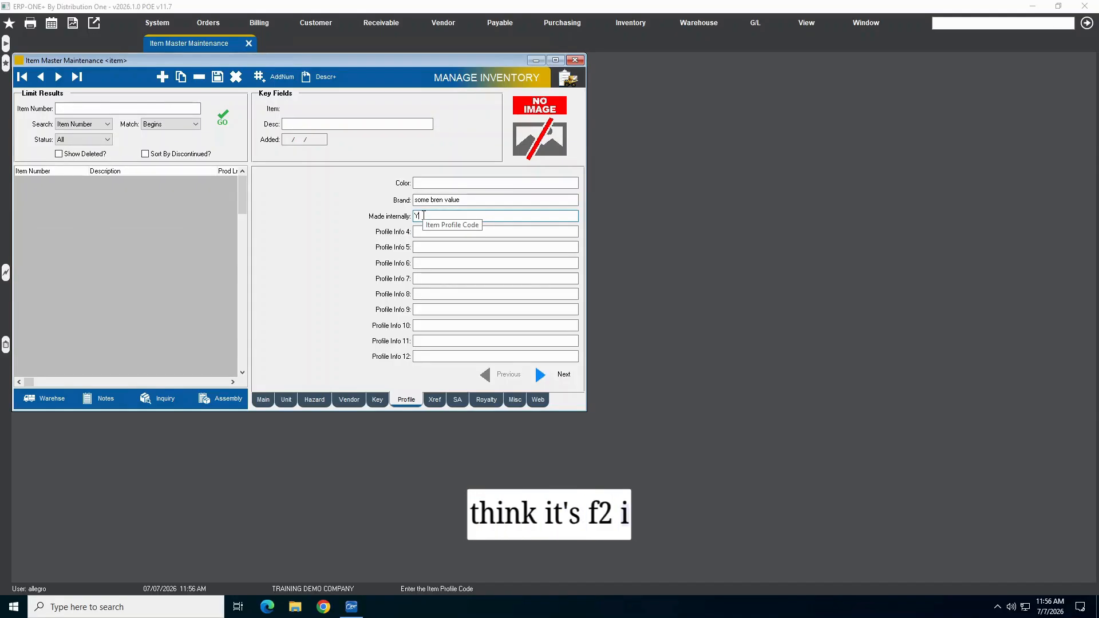
{"action": "right_click", "coordinate": [423, 216]}
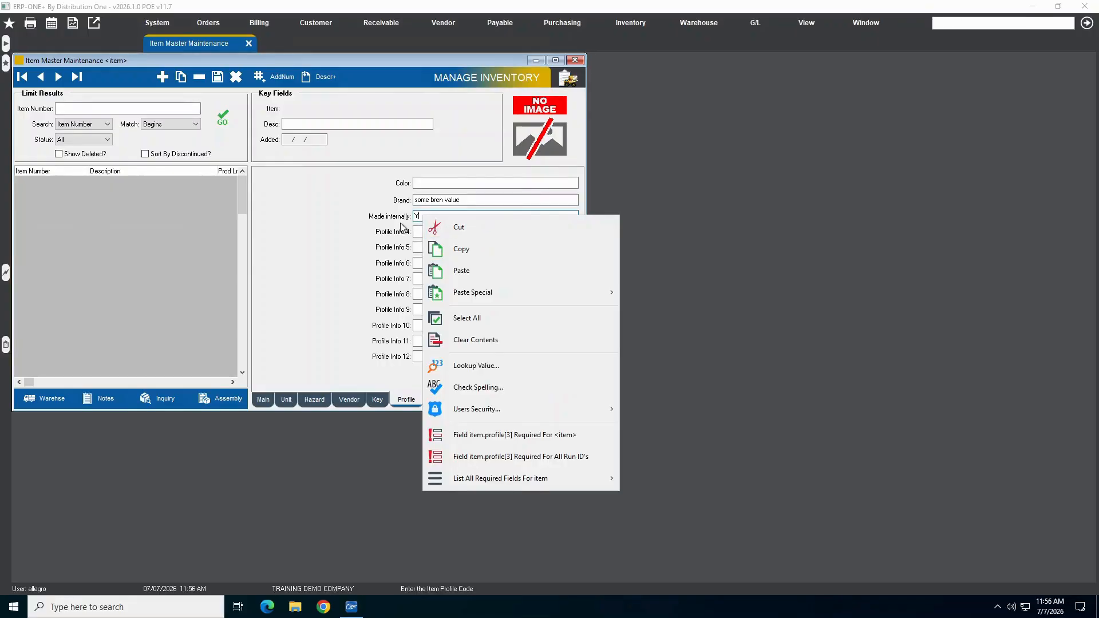
{"action": "left_click", "coordinate": [458, 369]}
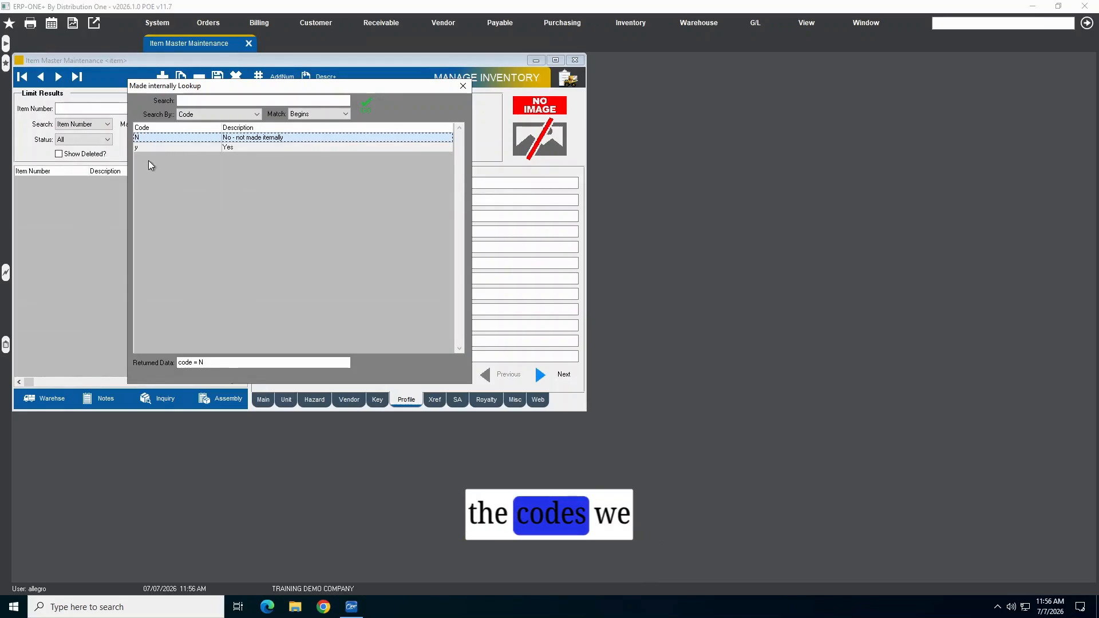
{"action": "left_click", "coordinate": [463, 86]}
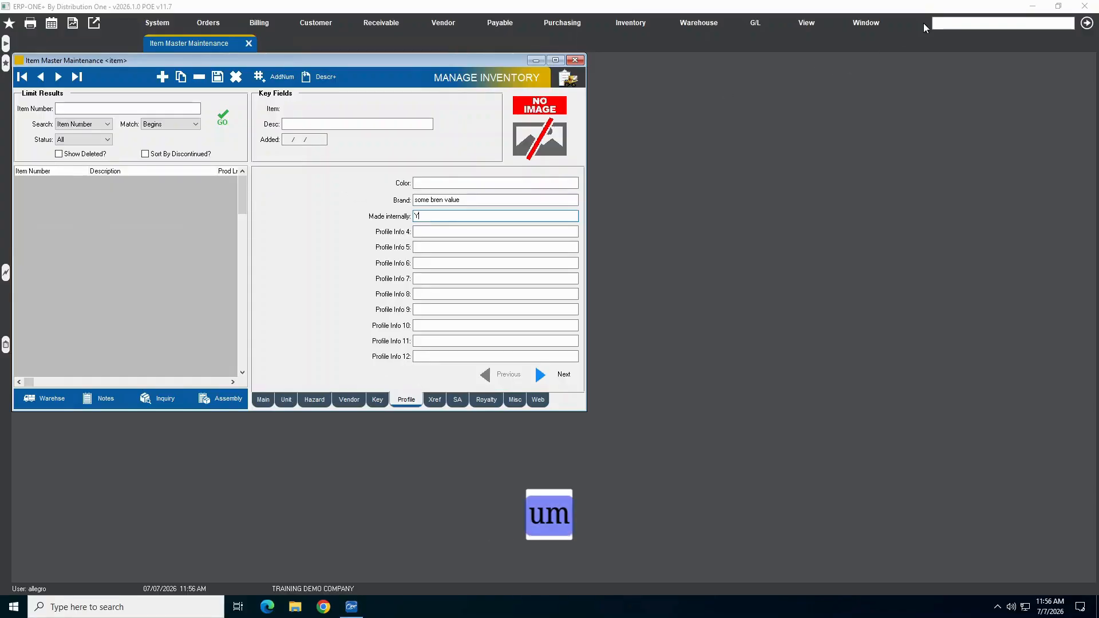
Reopen Profile Label Maintenance for the Item program and view profile labels 31 to 60.
{"action": "left_click", "coordinate": [942, 22]}
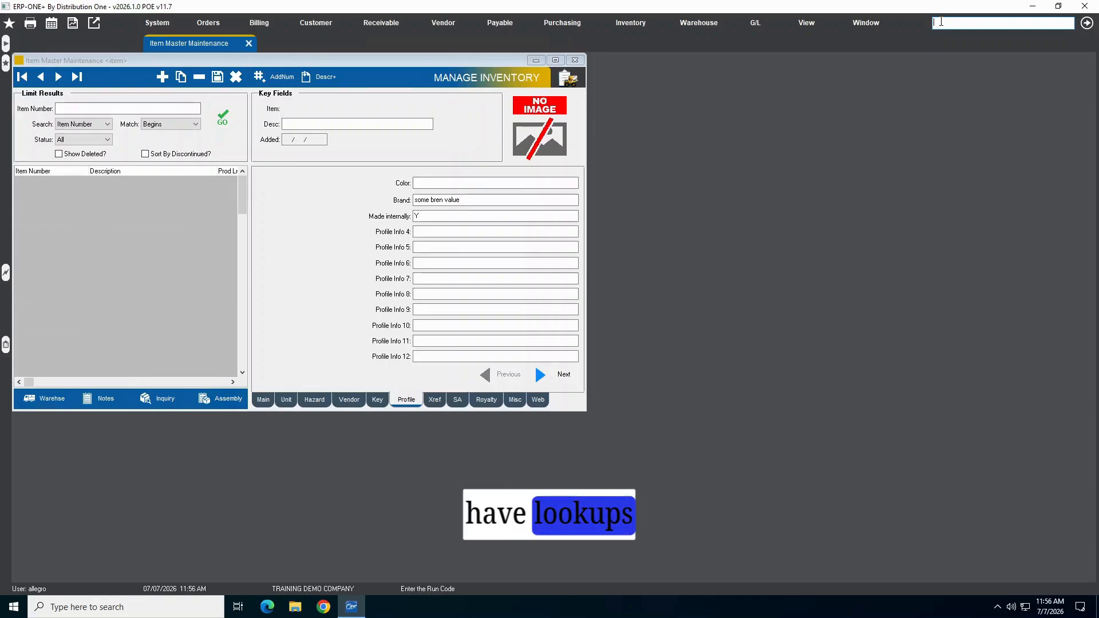
{"action": "type", "text": "p"}
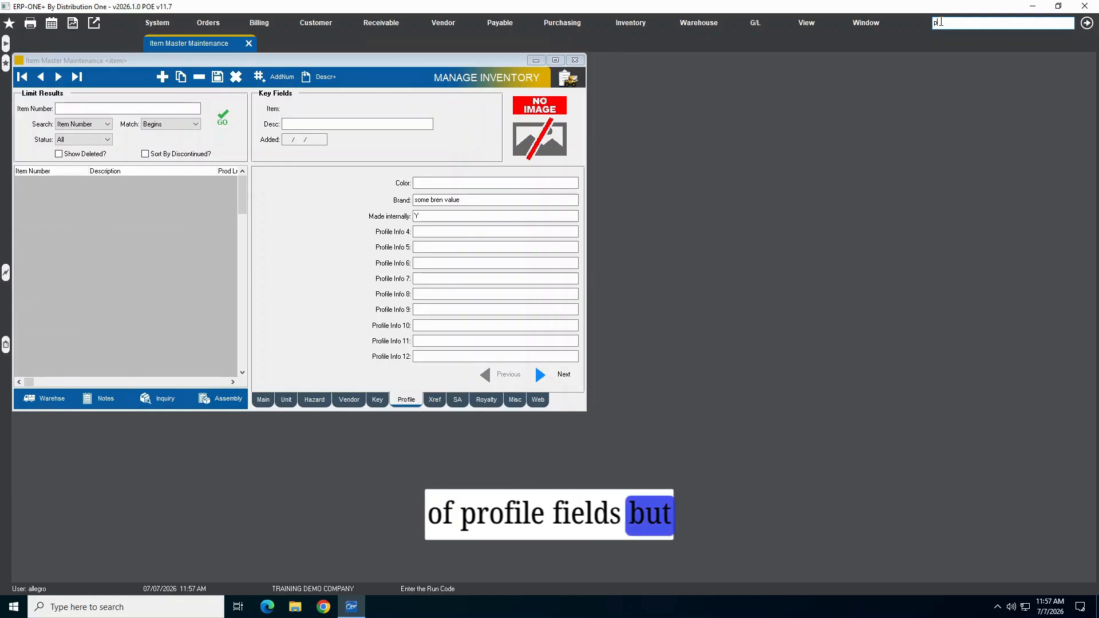
{"action": "key", "text": "BackSpace"}
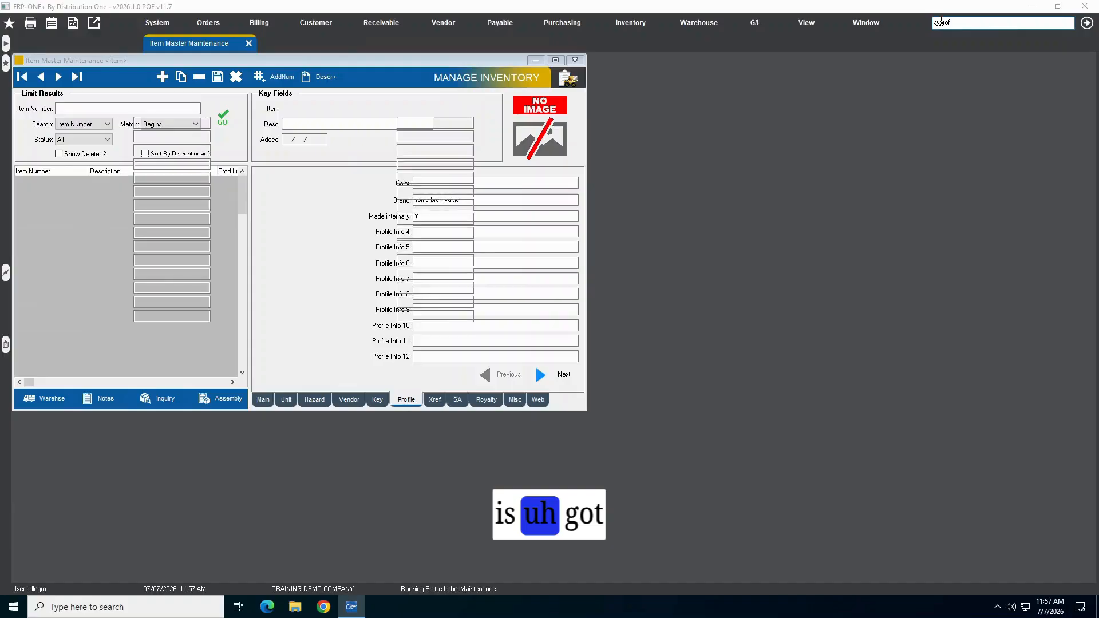
{"action": "key", "text": "Return"}
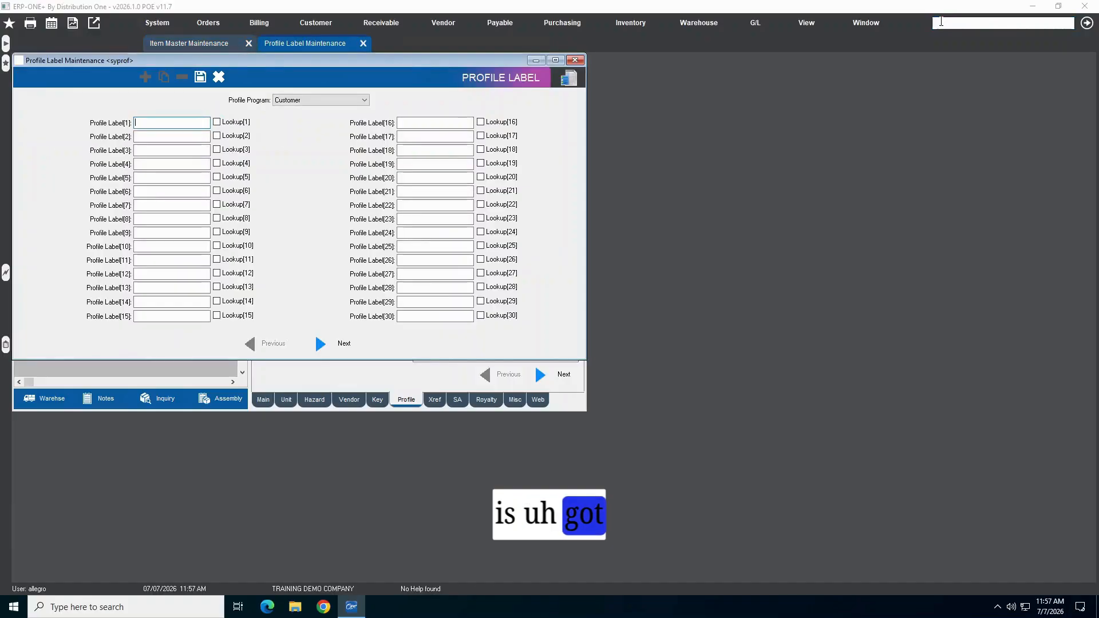
{"action": "left_click", "coordinate": [290, 101]}
{"action": "left_click", "coordinate": [285, 155]}
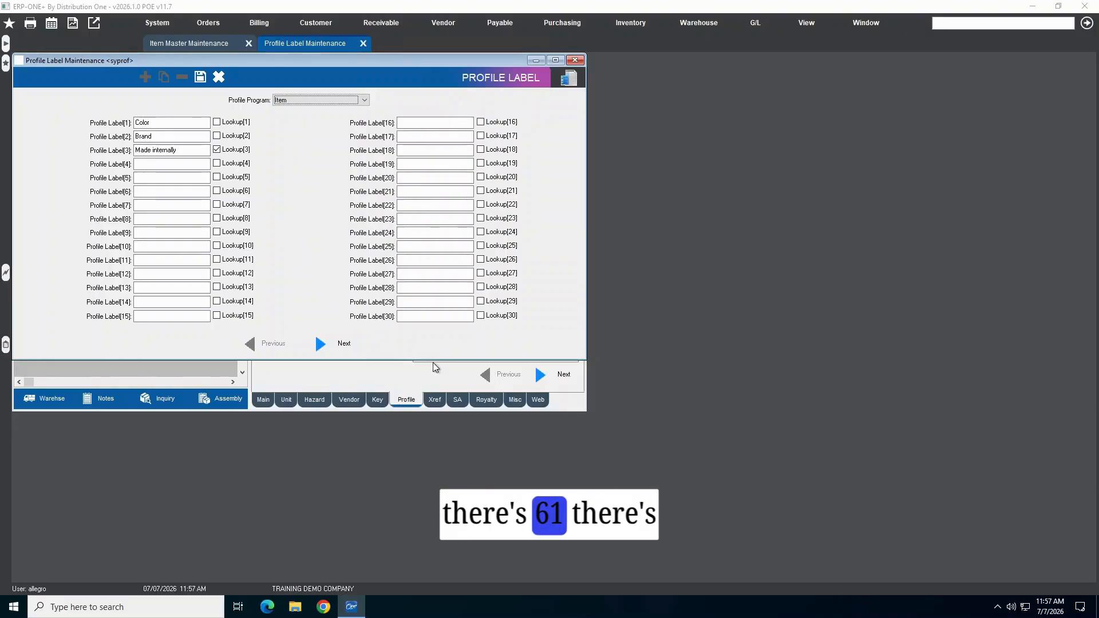
{"action": "left_click", "coordinate": [319, 344]}
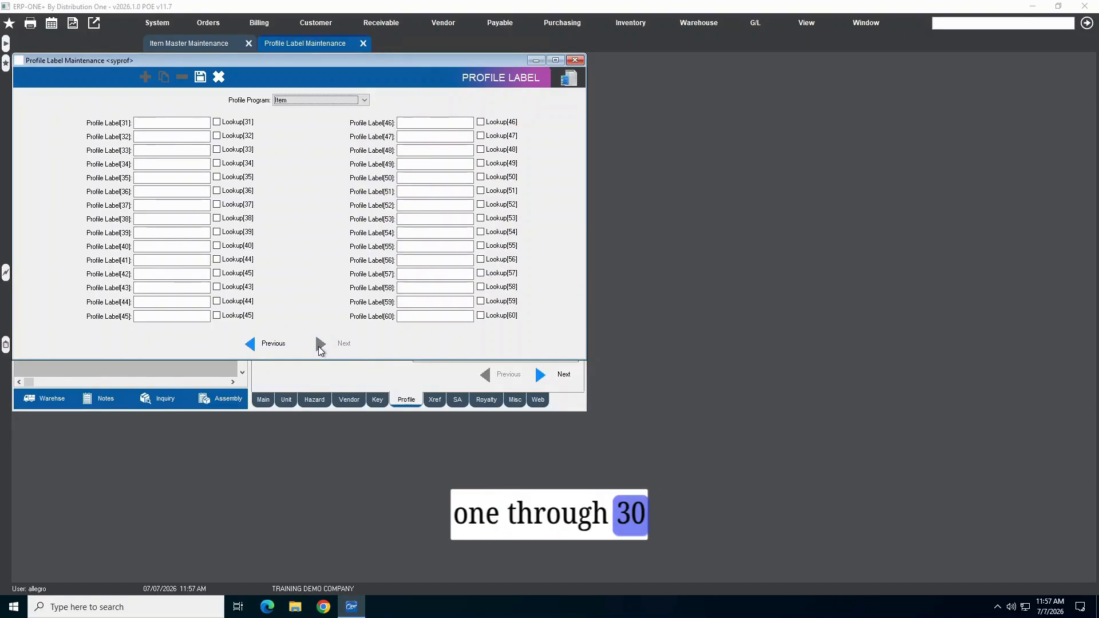